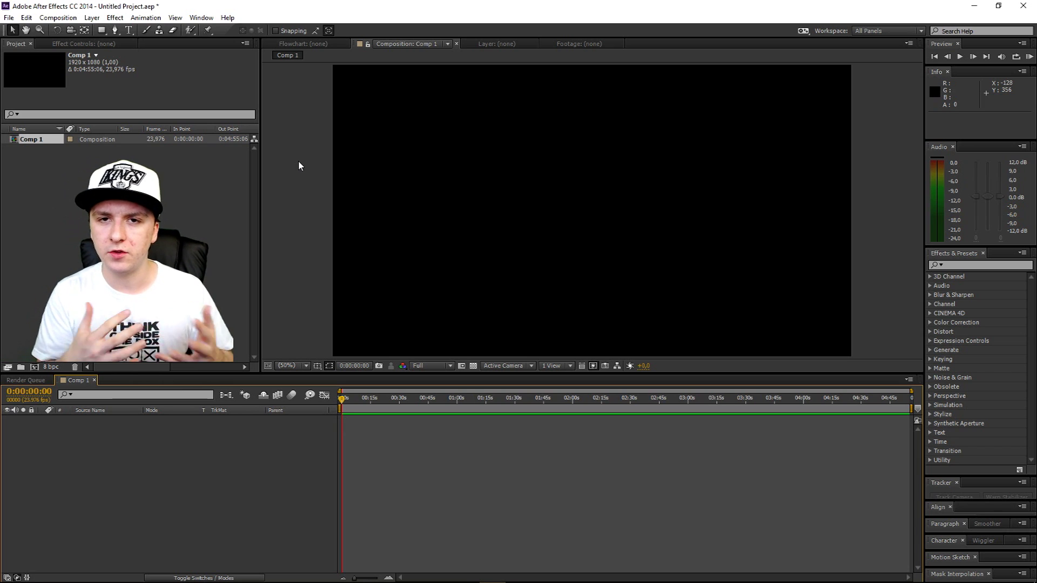
- Look through the File menu and dismiss it without importing anything
{"action": "left_click", "coordinate": [9, 18]}
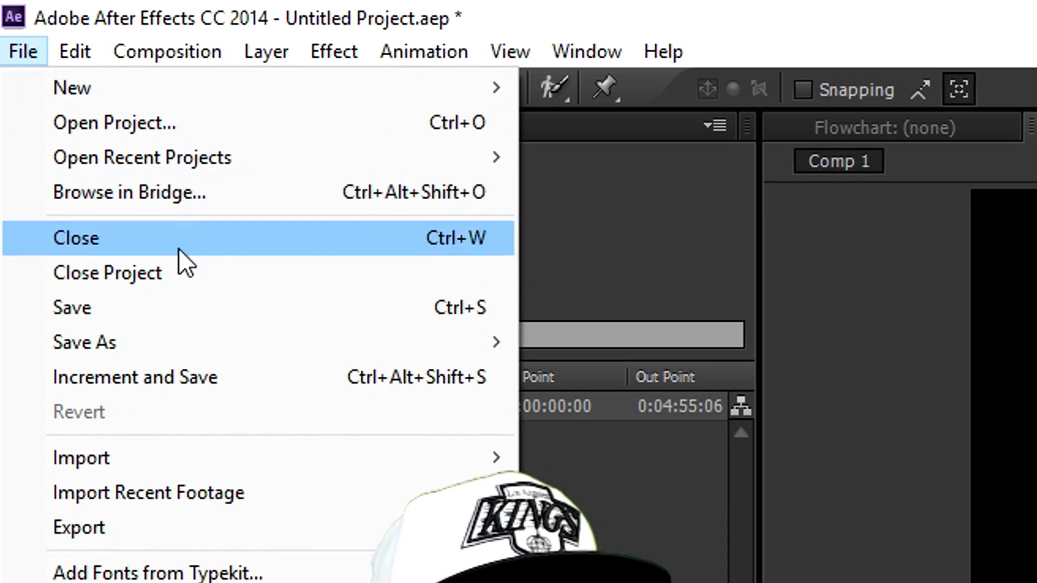
{"action": "mouse_move", "coordinate": [376, 467]}
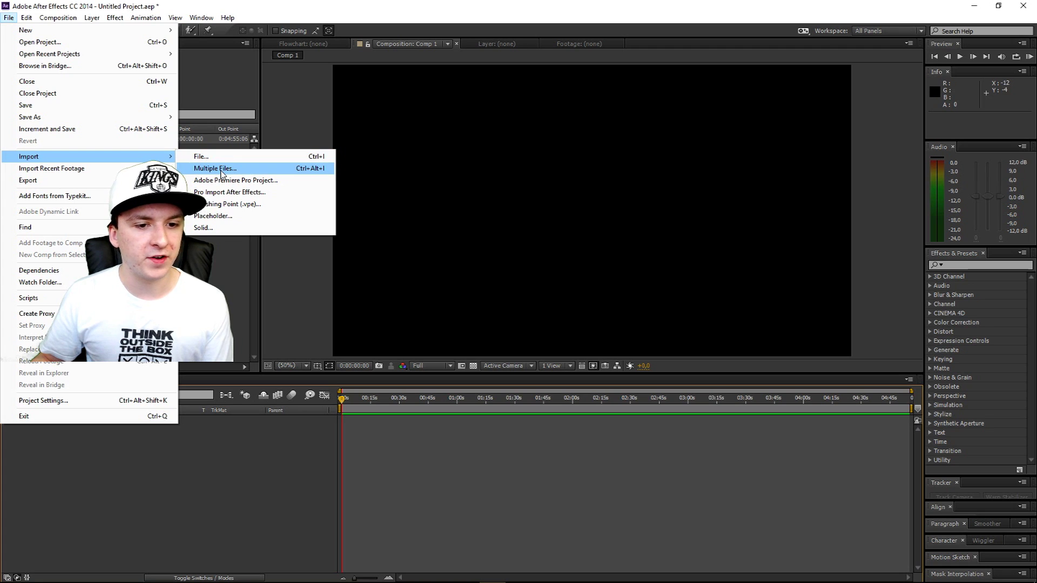
{"action": "left_click", "coordinate": [383, 108]}
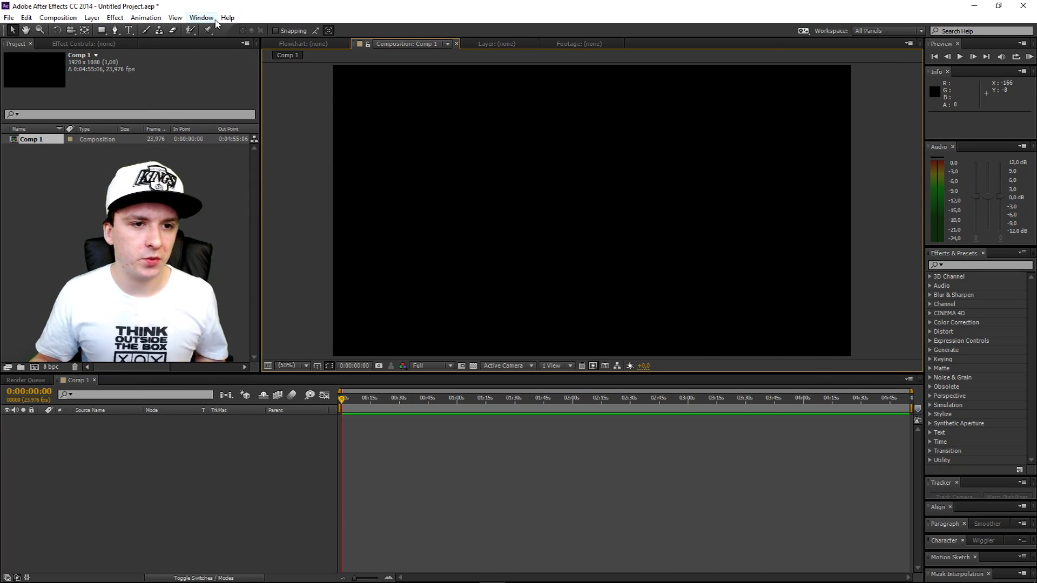
- Open Edit > Preferences and show the Memory & Multiprocessing page
{"action": "left_click", "coordinate": [26, 18]}
{"action": "mouse_move", "coordinate": [49, 289]}
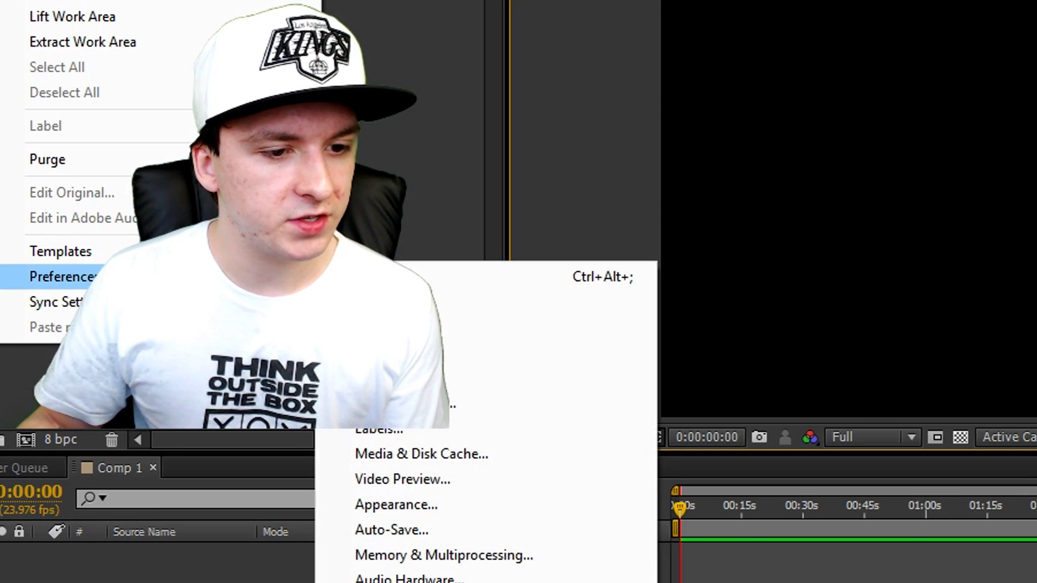
{"action": "left_click", "coordinate": [540, 276]}
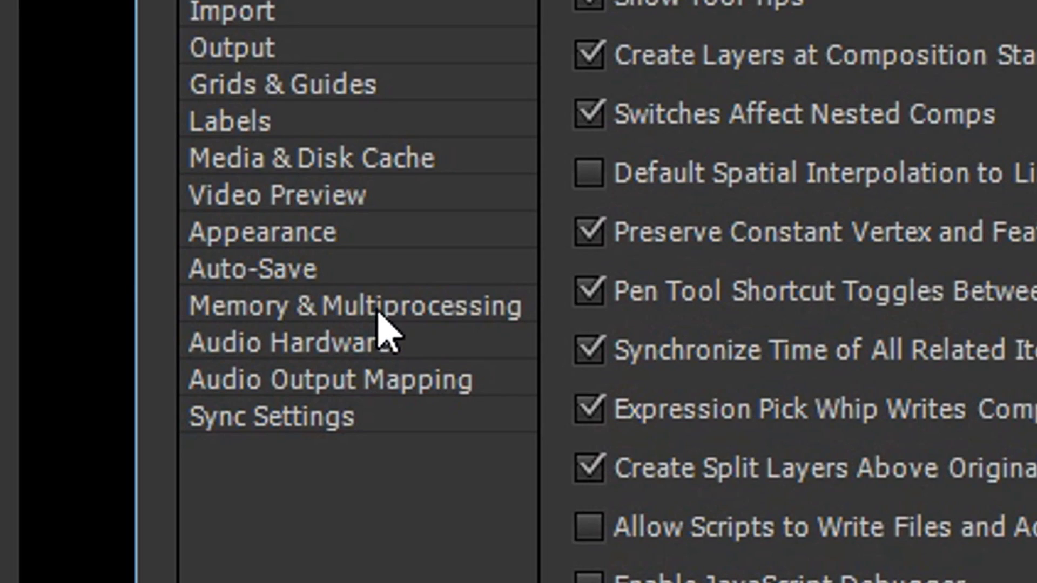
{"action": "left_click", "coordinate": [378, 310]}
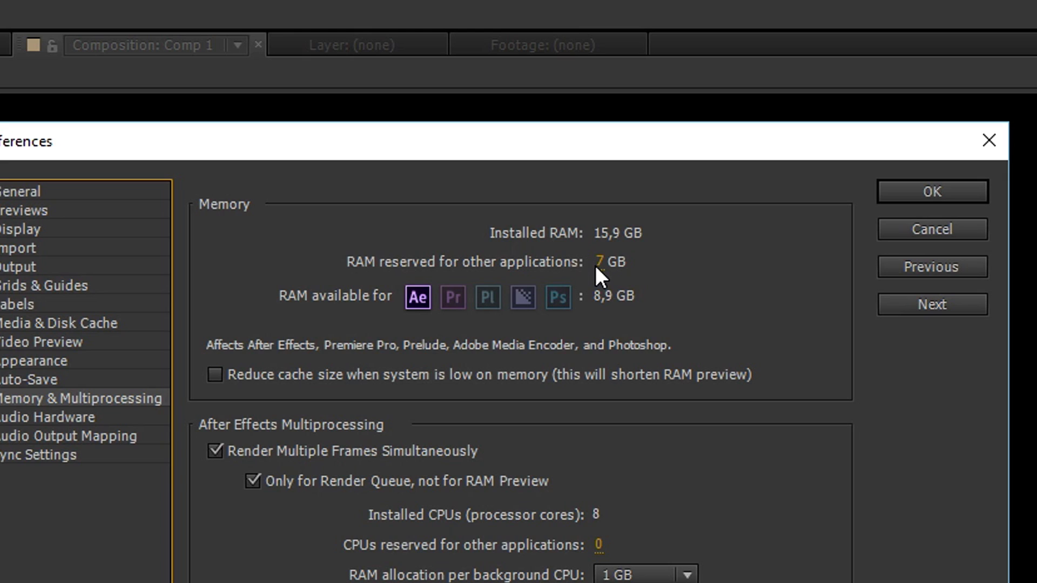
- Set the RAM reserved for other applications to 7 GB, leaving 8,9 GB available
{"action": "left_click_drag", "start_coordinate": [602, 262], "coordinate": [594, 239]}
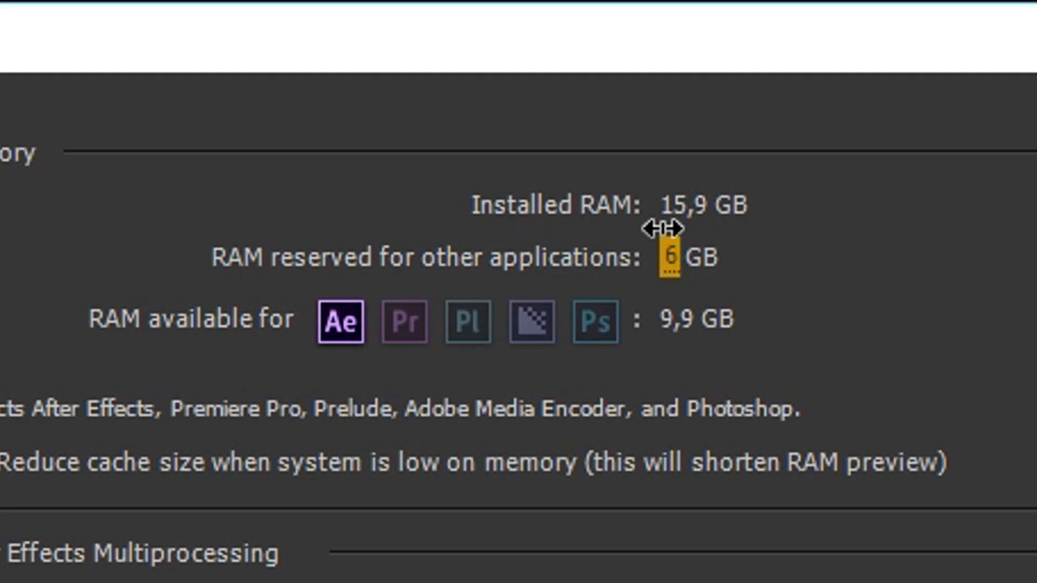
{"action": "left_click_drag", "start_coordinate": [662, 217], "coordinate": [665, 203]}
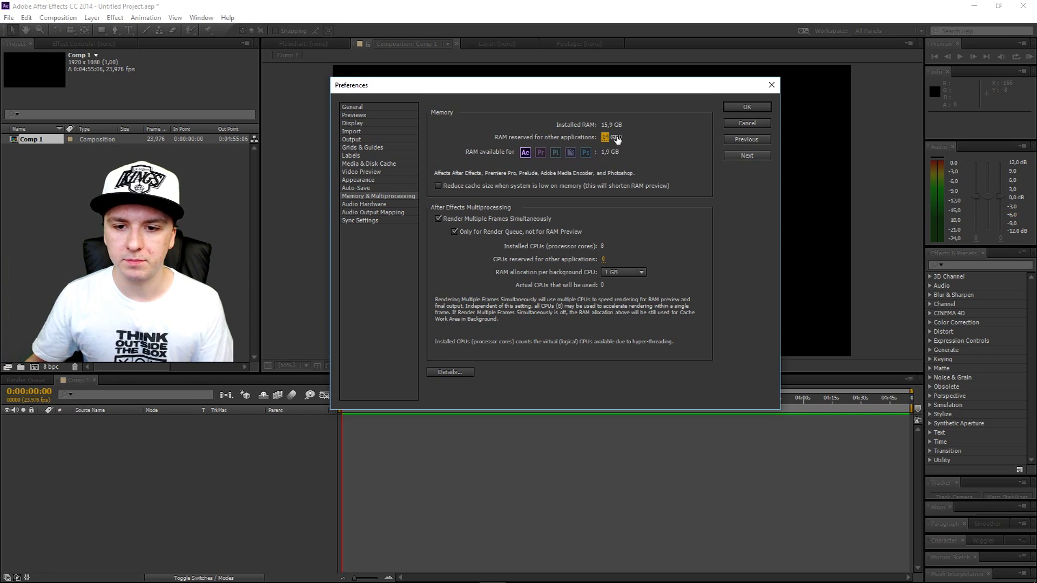
{"action": "key", "text": "Return"}
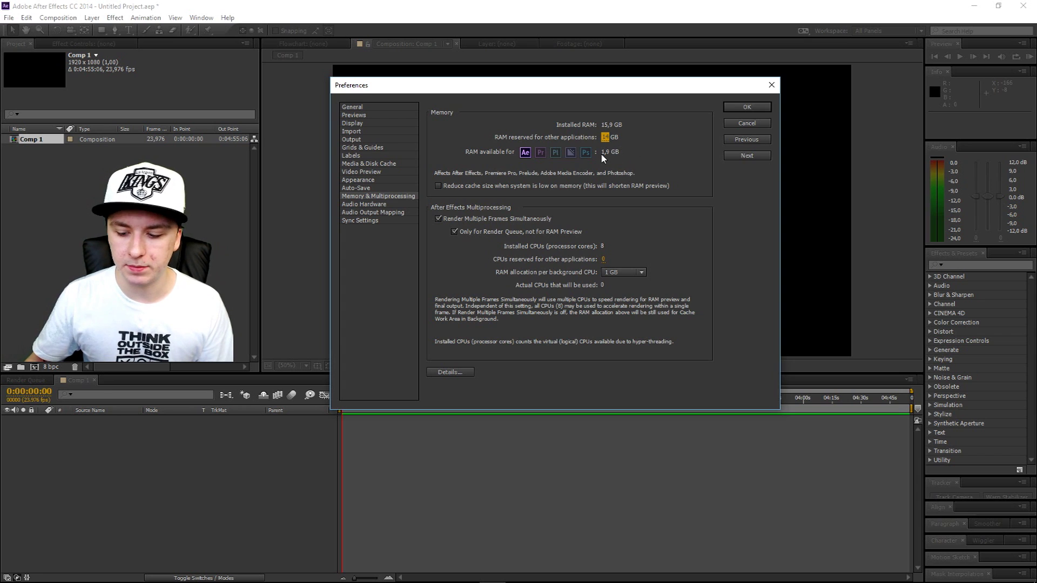
{"action": "key", "text": "Return"}
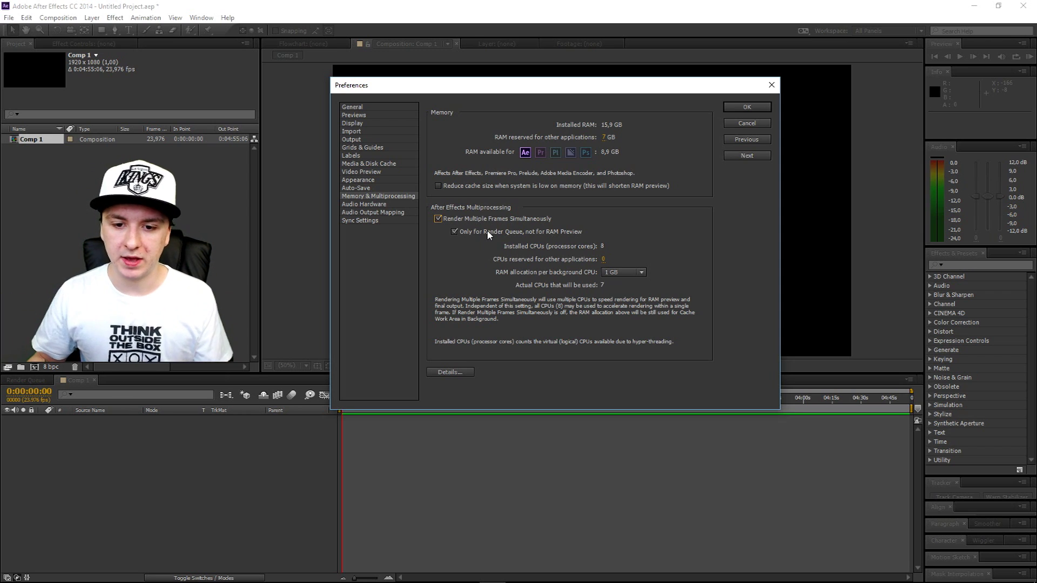
{"action": "left_click", "coordinate": [438, 219]}
{"action": "left_click", "coordinate": [438, 219]}
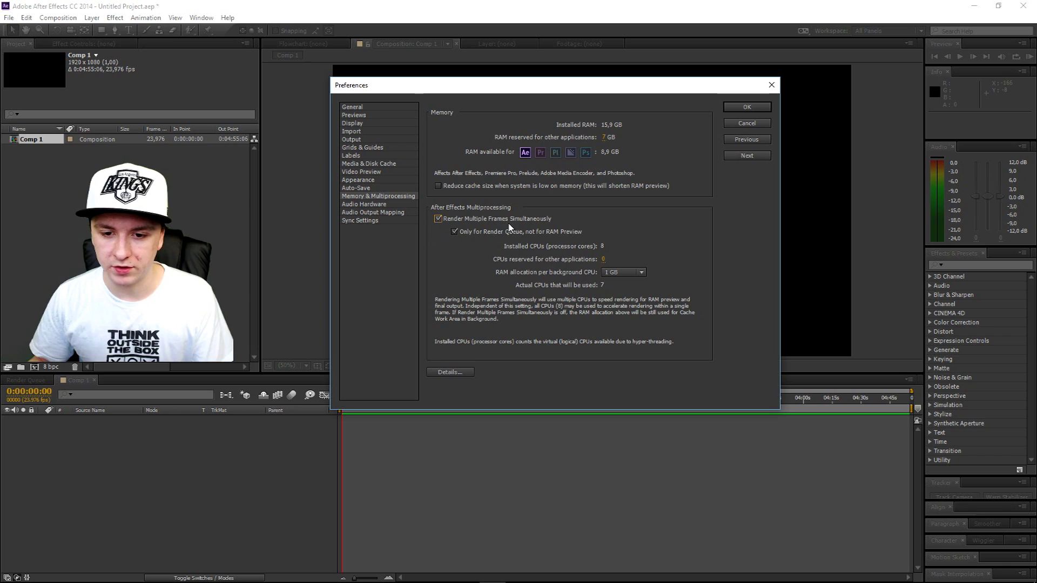
{"action": "left_click", "coordinate": [438, 218]}
{"action": "left_click", "coordinate": [438, 219]}
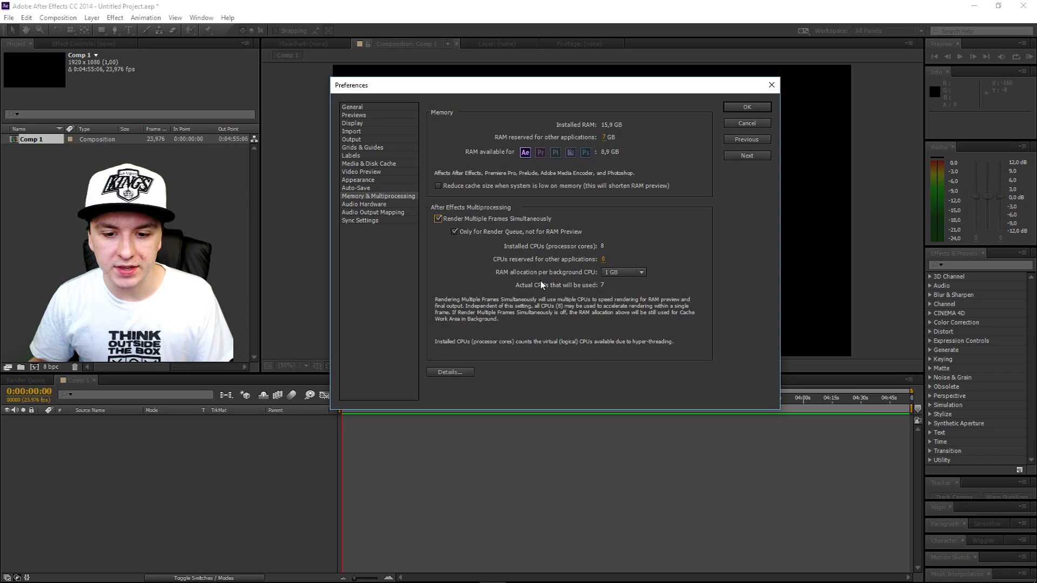
{"action": "left_click", "coordinate": [630, 273]}
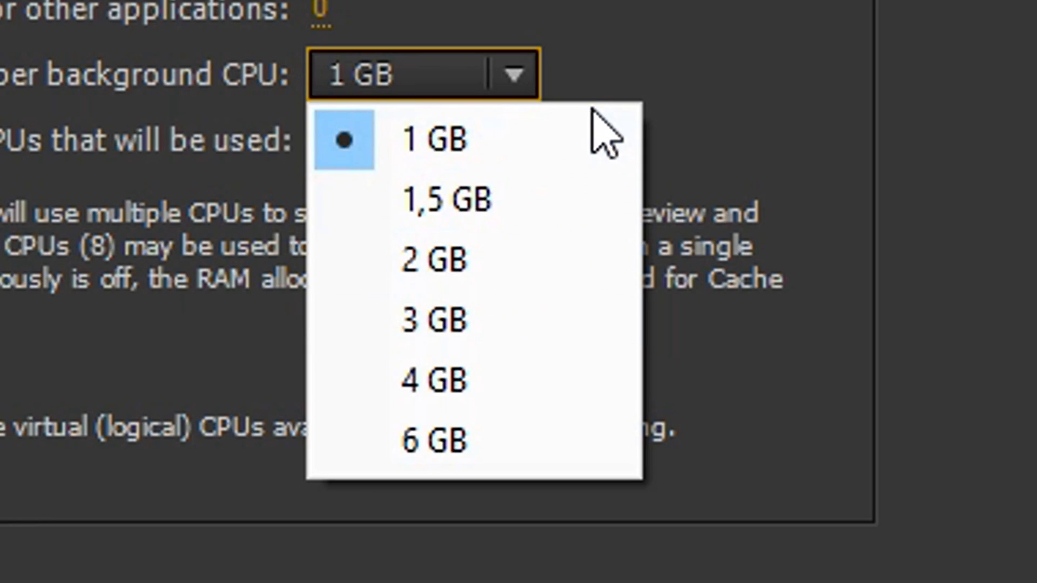
{"action": "left_click", "coordinate": [562, 81]}
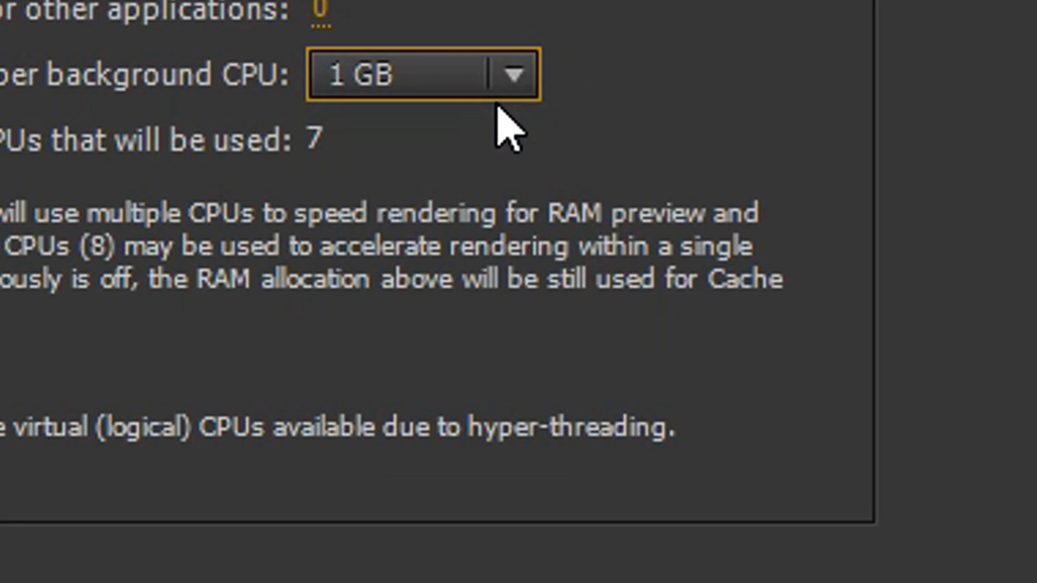
{"action": "left_click", "coordinate": [486, 88]}
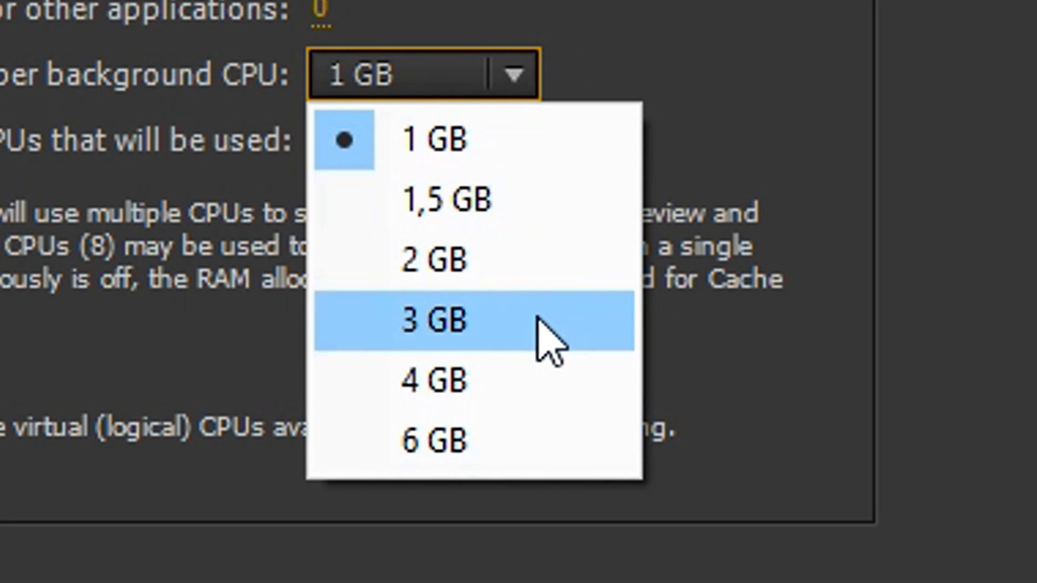
{"action": "key", "text": "Escape"}
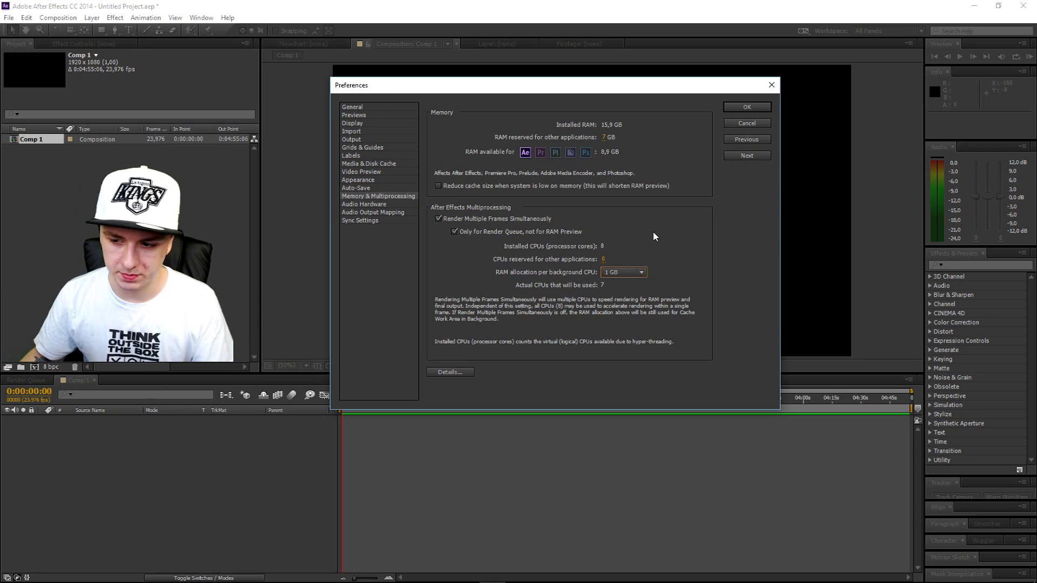
- Keep 1 GB RAM per background CPU and leave Render Multiple Frames Simultaneously enabled
{"action": "left_click", "coordinate": [624, 273]}
{"action": "left_click", "coordinate": [627, 200]}
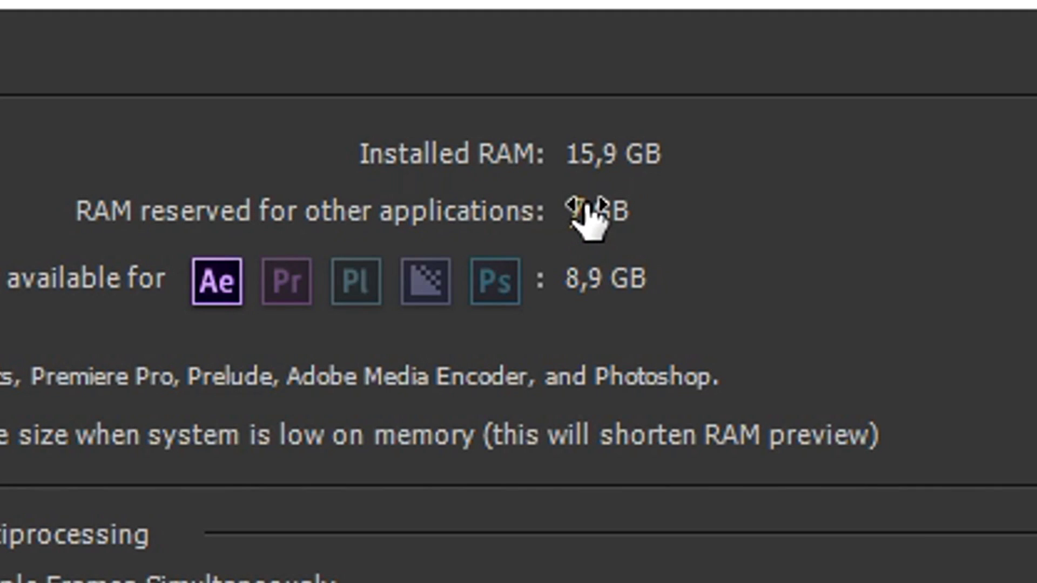
{"action": "left_click", "coordinate": [577, 209]}
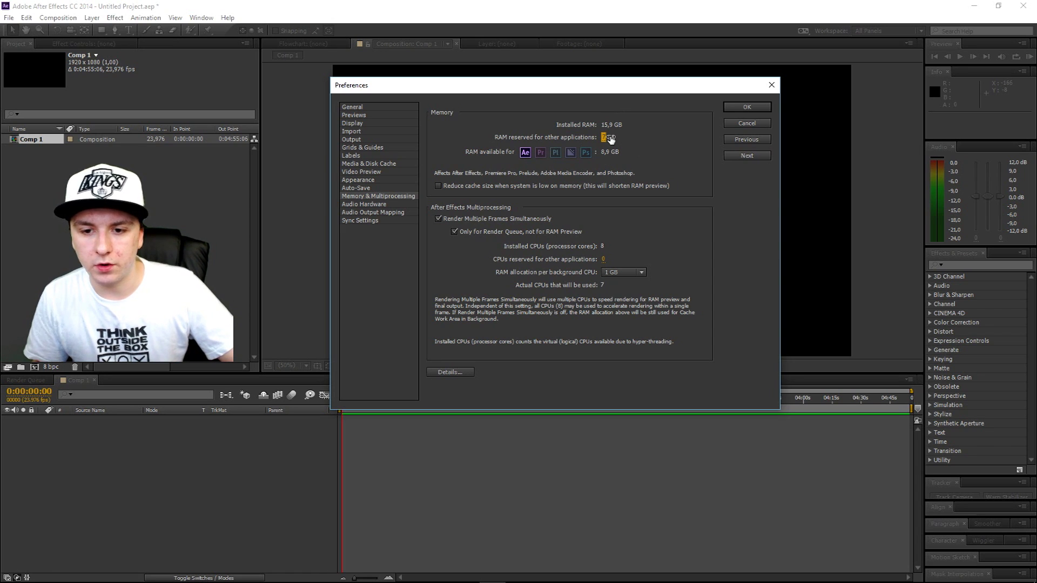
{"action": "left_click", "coordinate": [455, 218]}
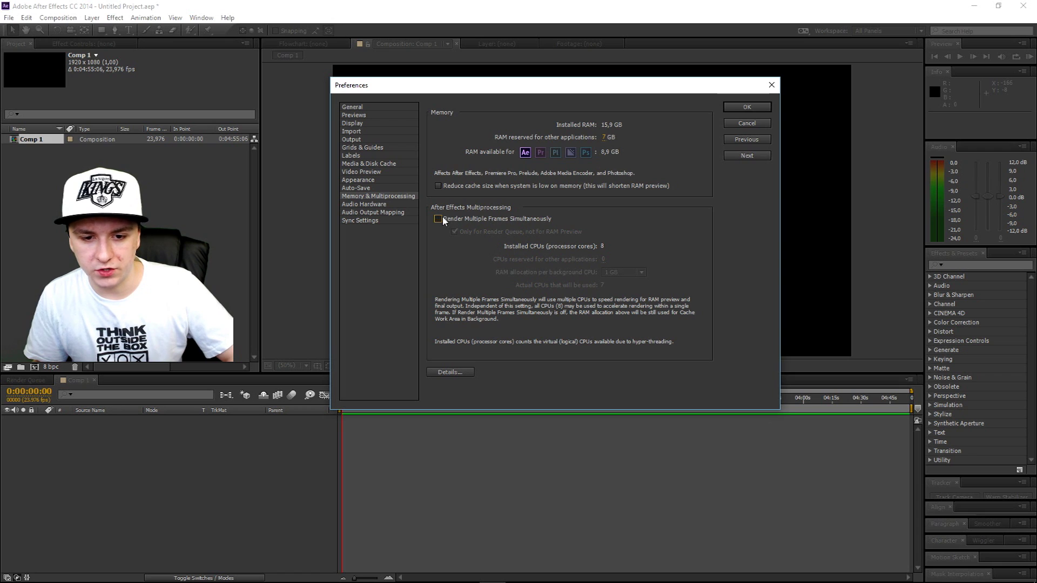
{"action": "left_click", "coordinate": [442, 217]}
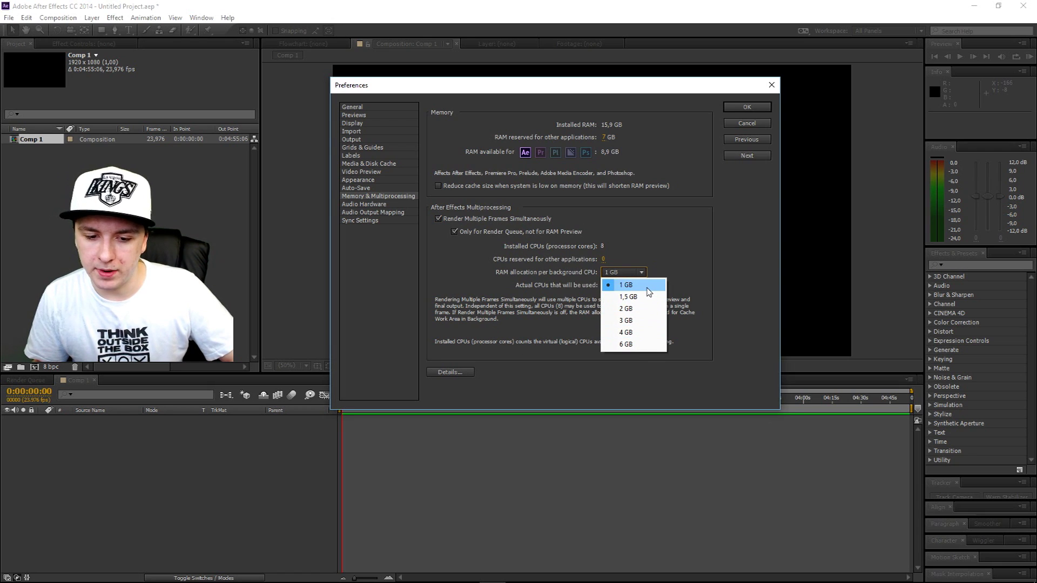
{"action": "left_click", "coordinate": [648, 289]}
- Browse the General, Previews, Display, Import, Output and Grids & Guides preference pages
{"action": "left_click", "coordinate": [388, 107]}
{"action": "left_click", "coordinate": [387, 115]}
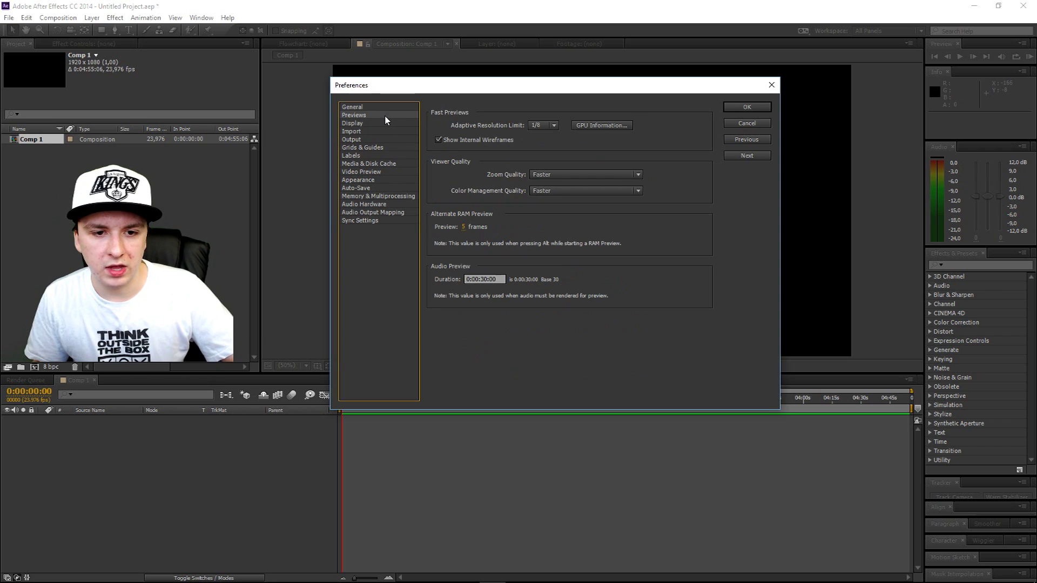
{"action": "left_click", "coordinate": [384, 124]}
{"action": "left_click", "coordinate": [384, 131]}
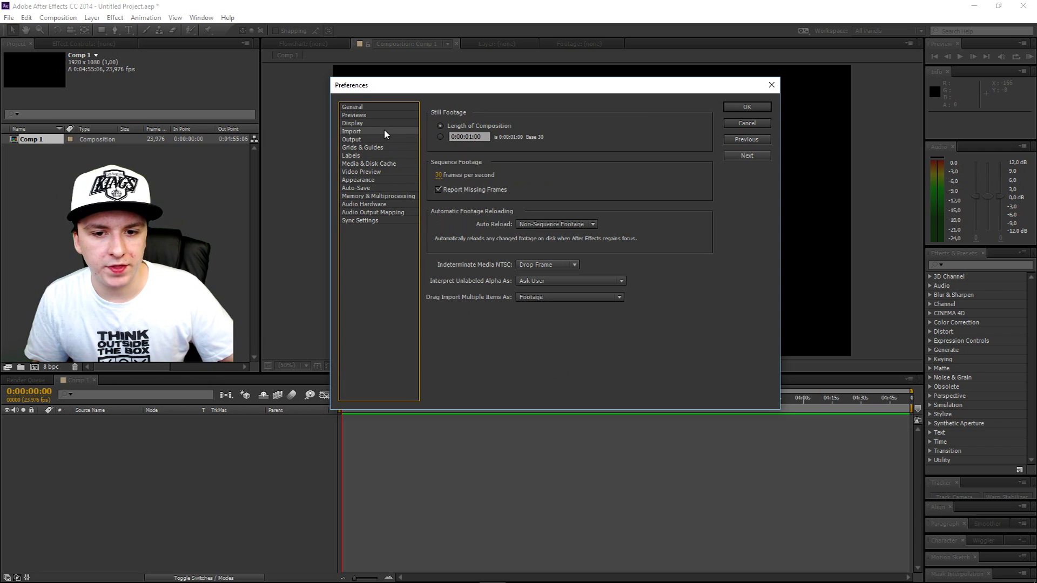
{"action": "left_click", "coordinate": [386, 140]}
{"action": "left_click", "coordinate": [386, 148]}
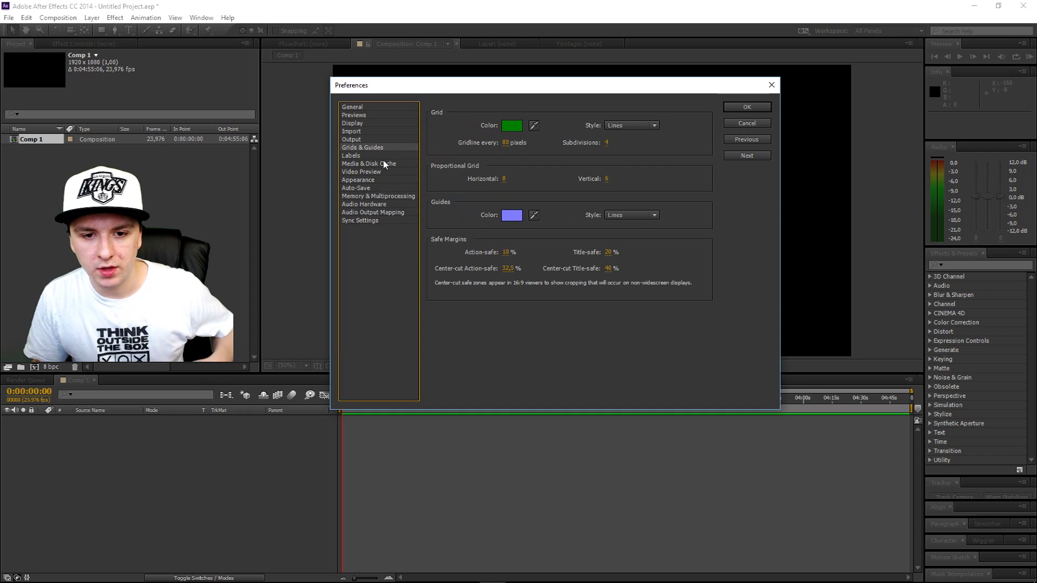
- Check the Media & Disk Cache, Labels, Display and General pages, then cancel Preferences
{"action": "left_click", "coordinate": [379, 164]}
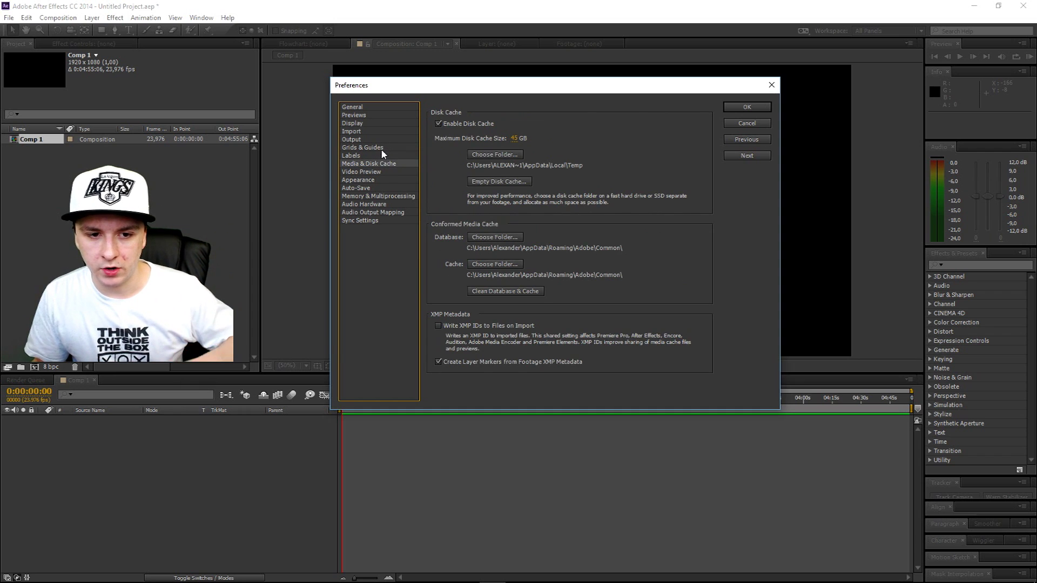
{"action": "left_click", "coordinate": [384, 155]}
{"action": "left_click", "coordinate": [384, 125]}
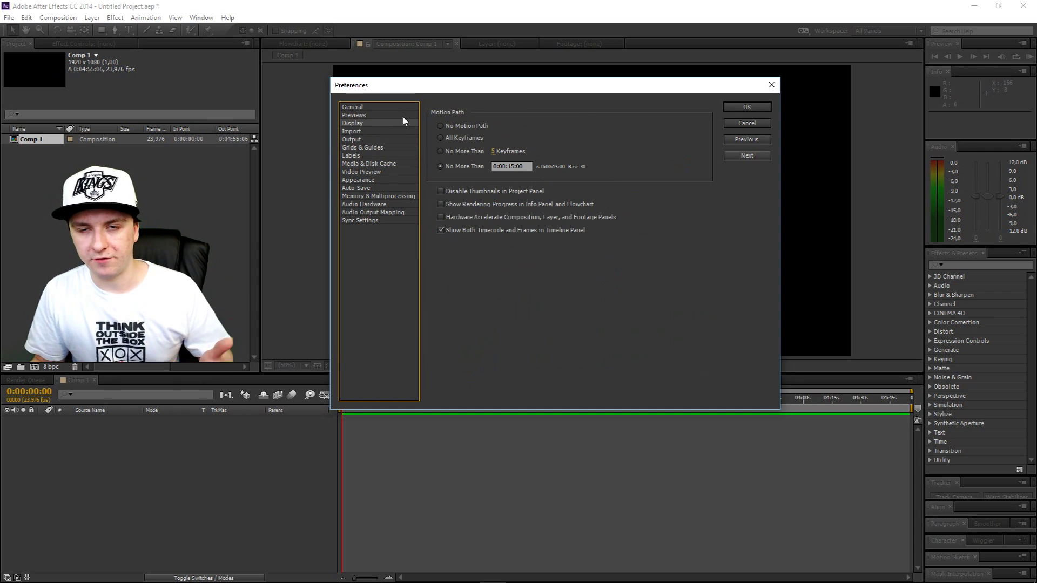
{"action": "left_click", "coordinate": [396, 108]}
{"action": "left_click", "coordinate": [748, 125]}
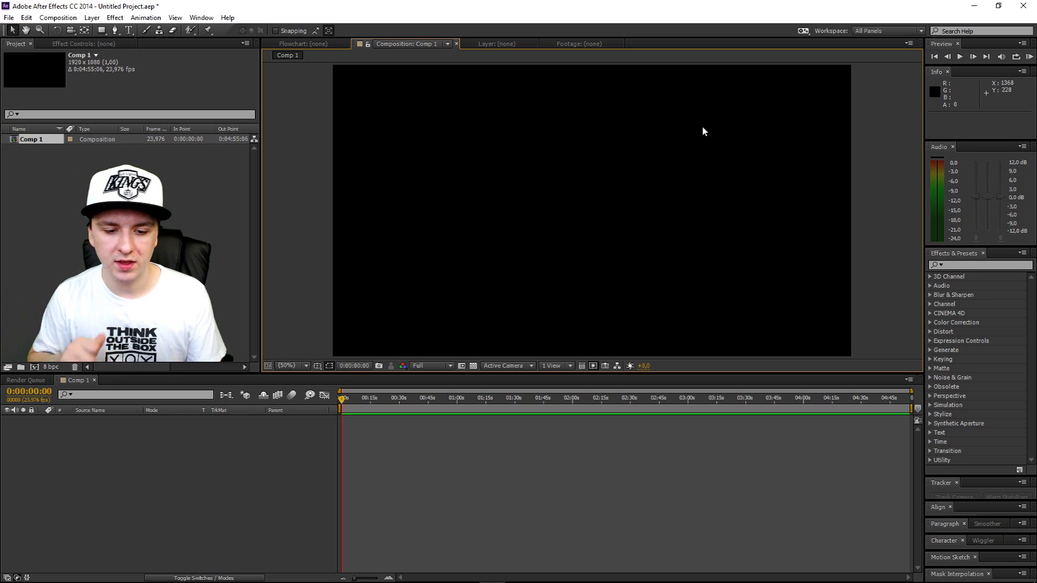
{"action": "left_click", "coordinate": [9, 17]}
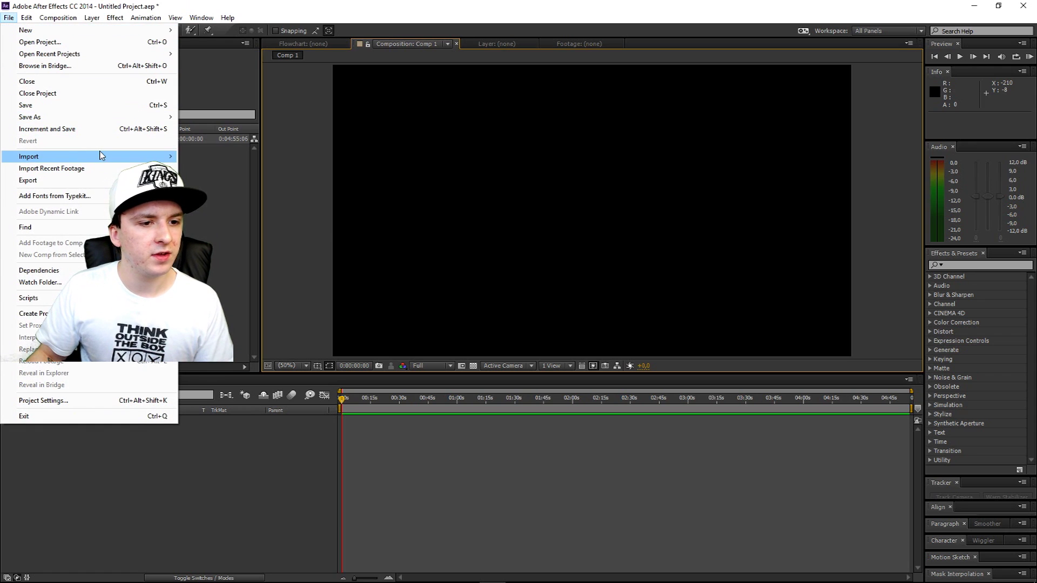
{"action": "mouse_move", "coordinate": [100, 156]}
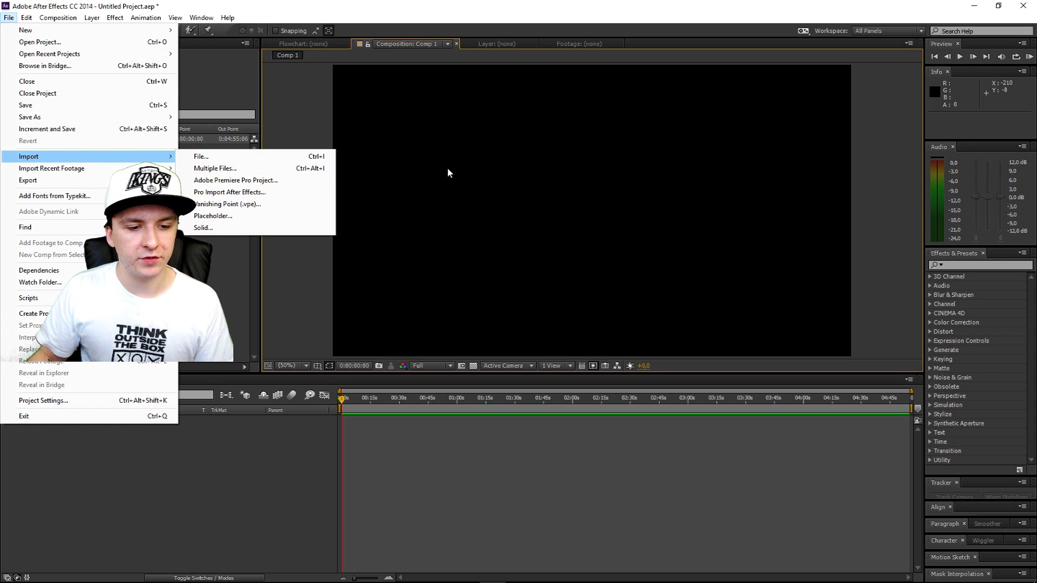
{"action": "left_click", "coordinate": [452, 115]}
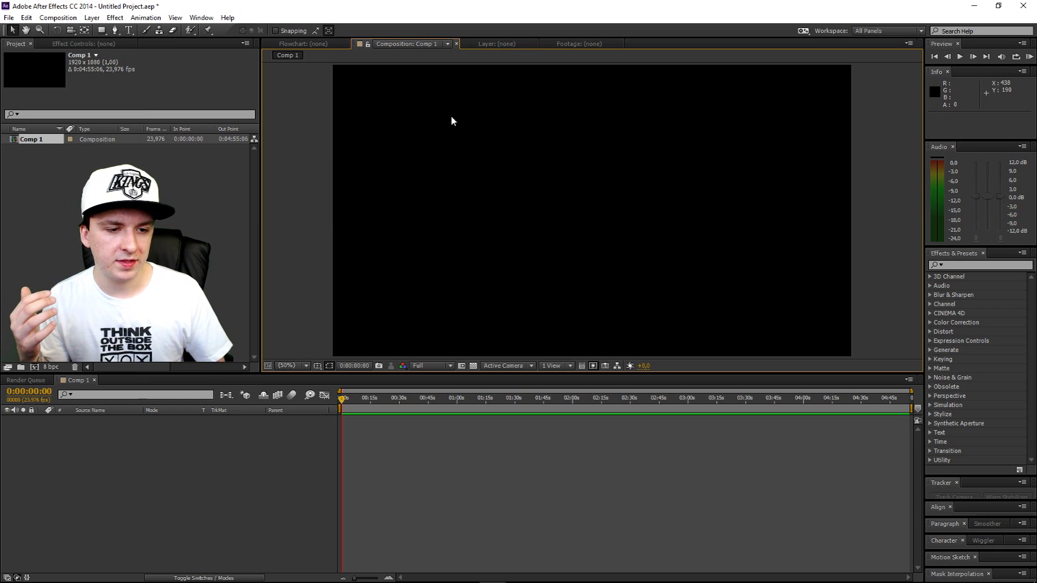